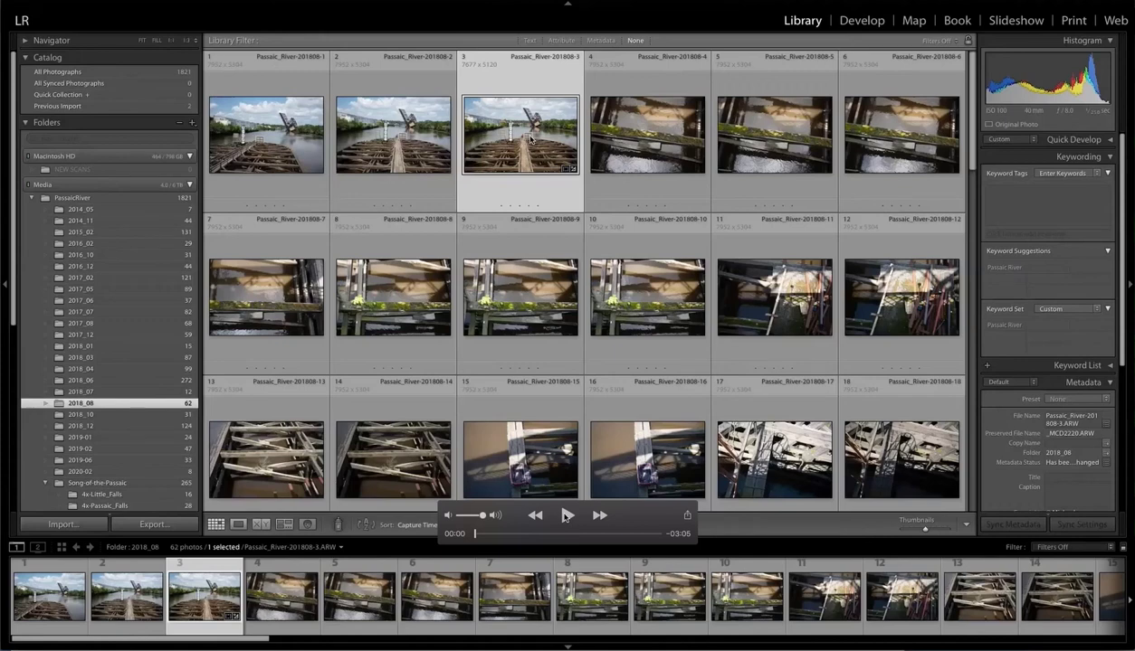
Step: Switch to the Print module with the Passaic River photo selected
left_click(566, 514)
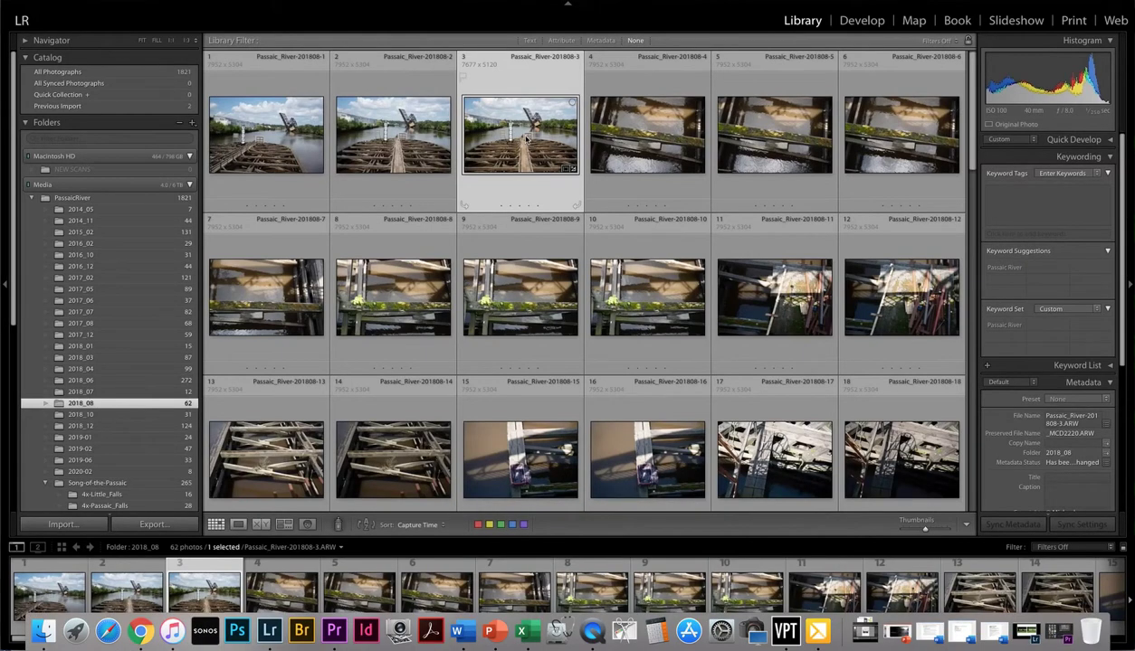
mouse_move(13, 540)
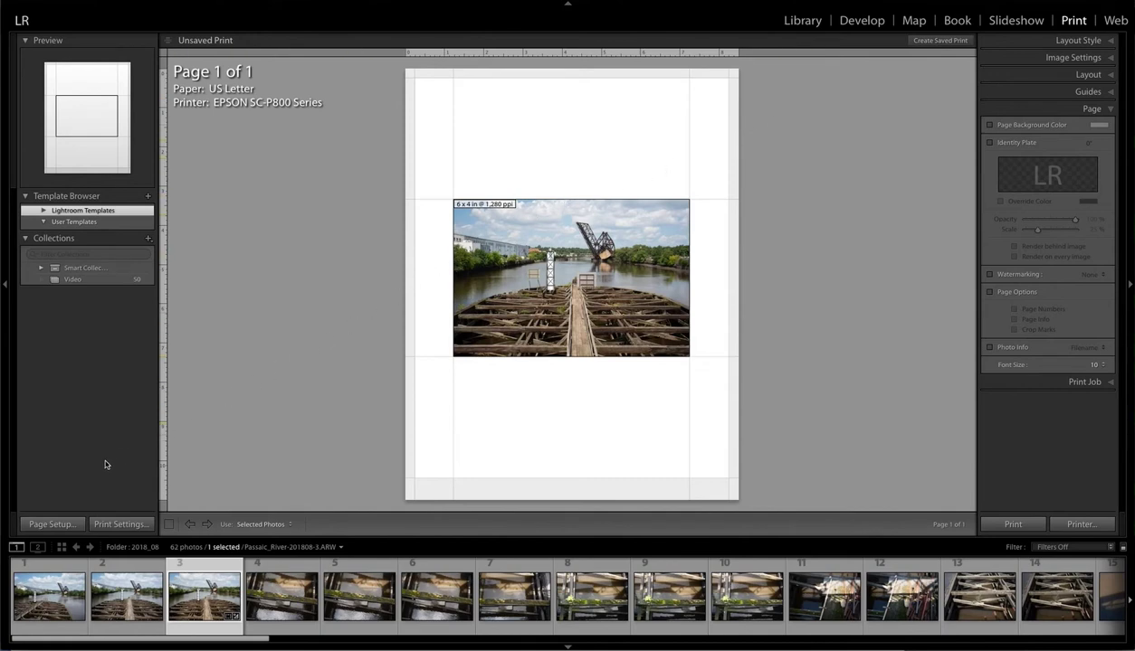
Step: Set Page Setup to format for EPSON SC-P800 Series with US Letter paper
left_click(59, 524)
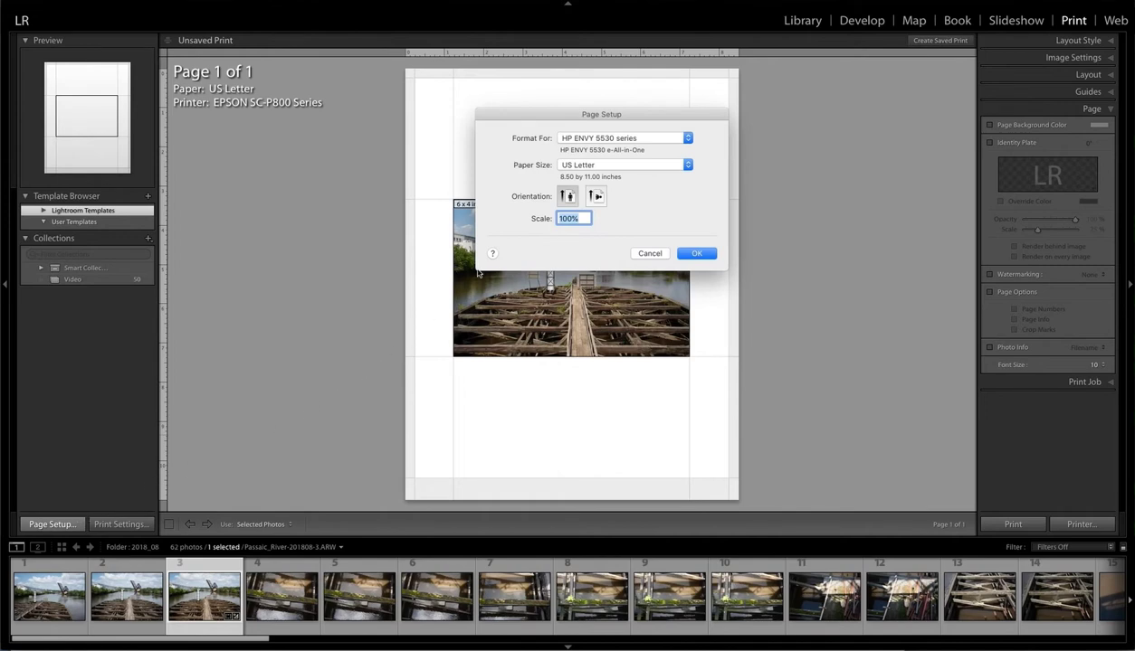
left_click(621, 138)
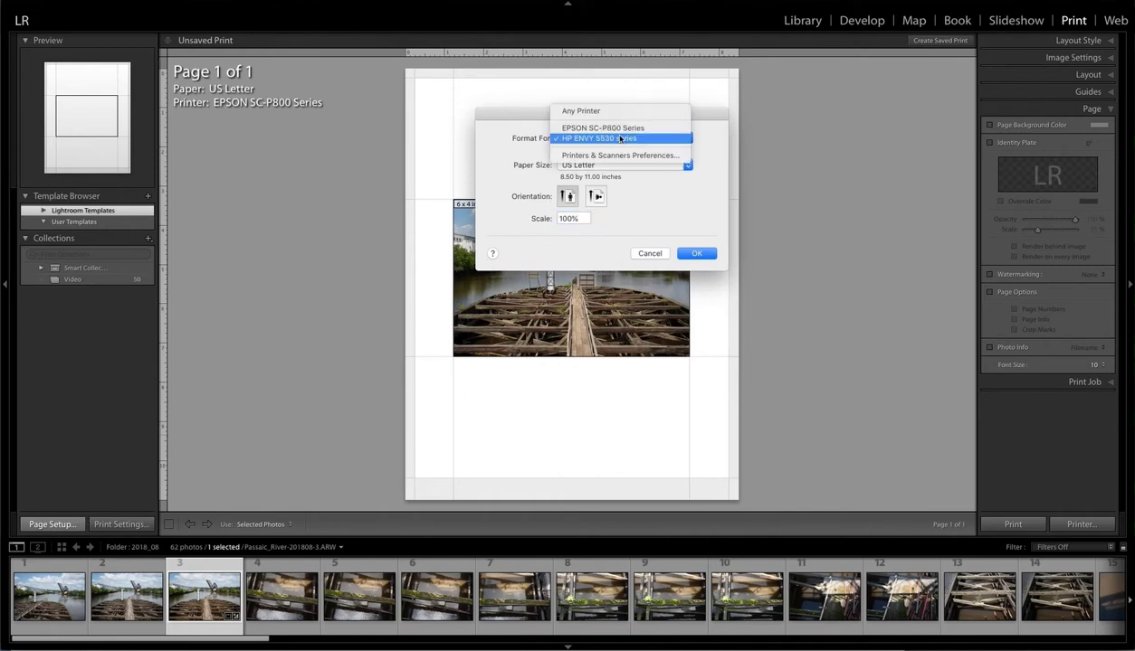
left_click(660, 131)
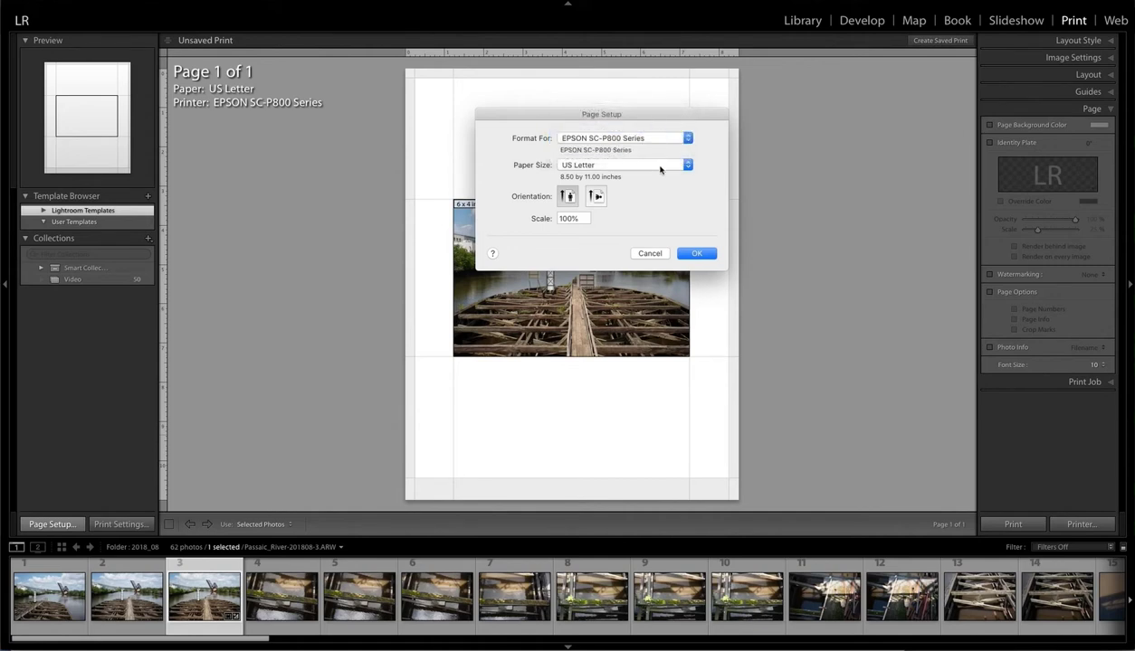
left_click(657, 164)
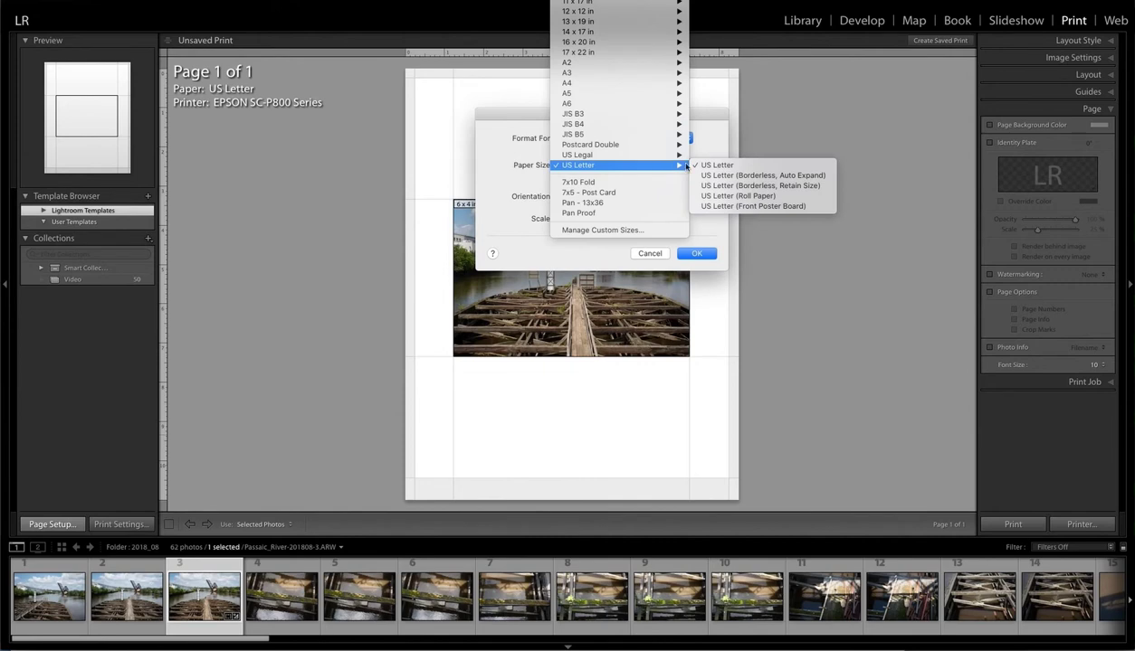
left_click(751, 165)
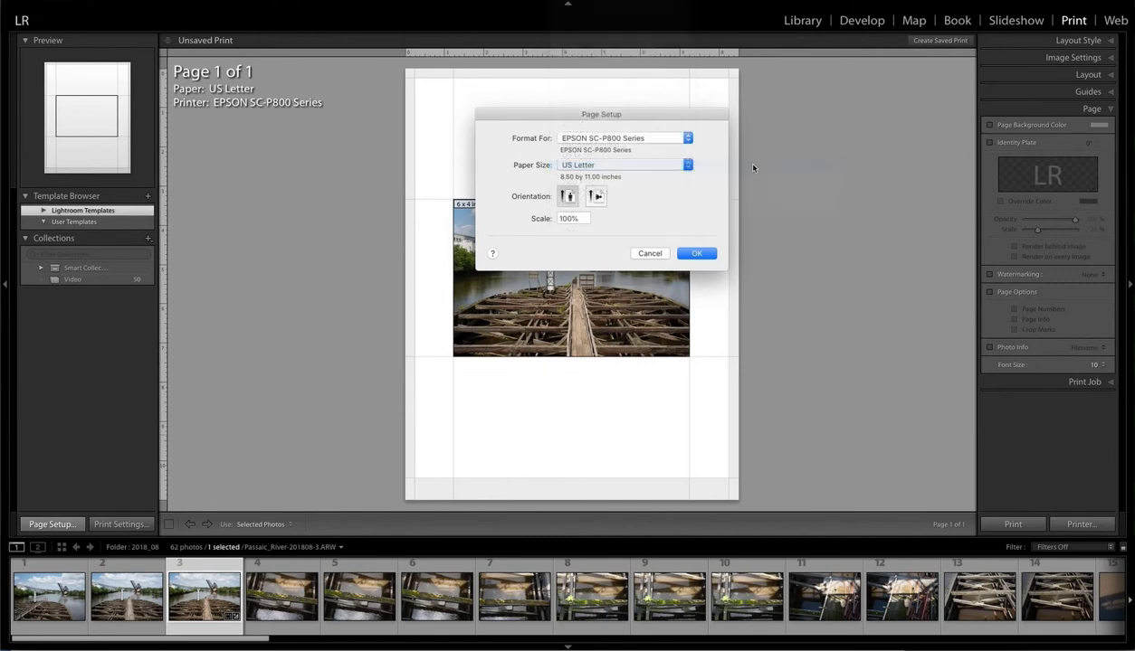
left_click(697, 255)
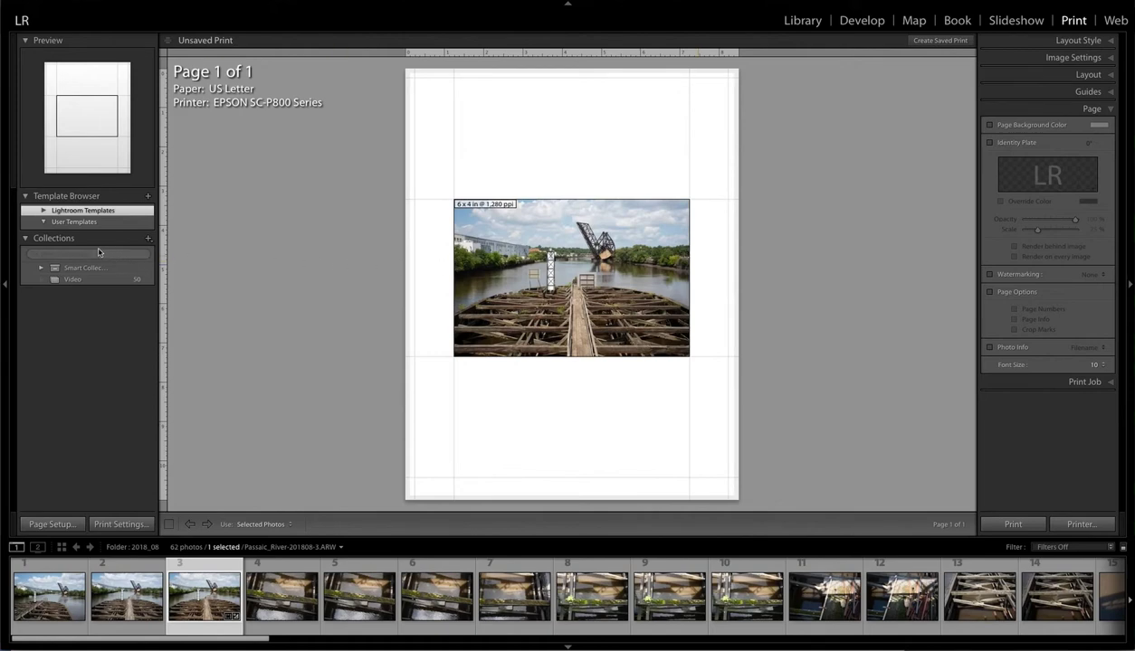
Step: Apply the built-in Maximize Size template so the photo prints at 7.181 x 10.767 in
left_click(43, 212)
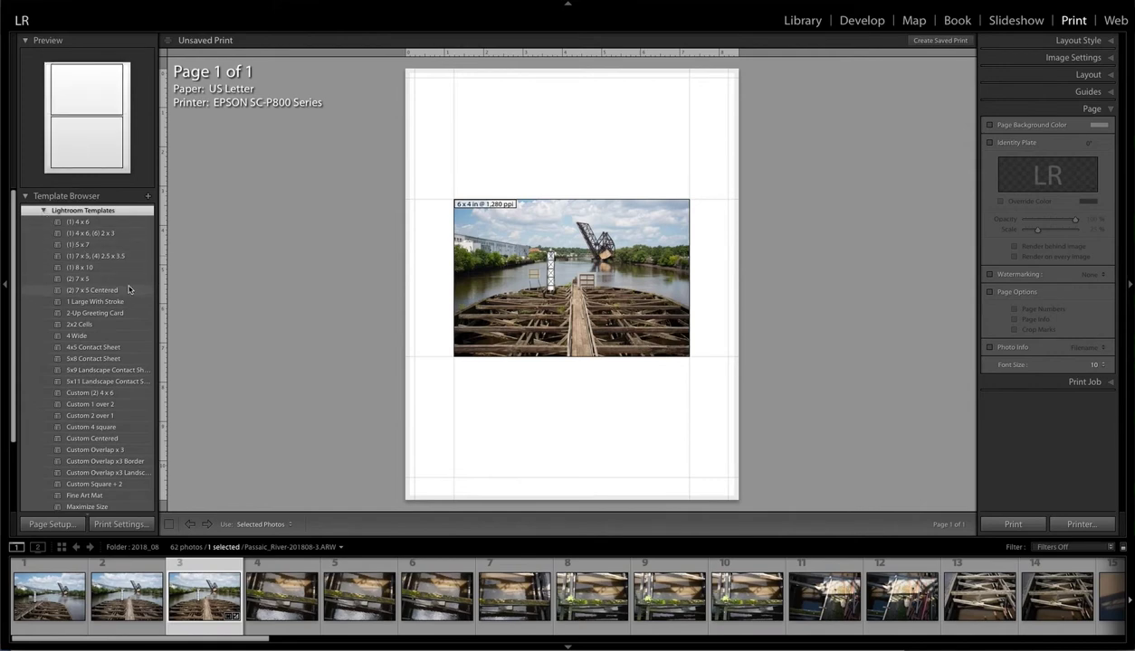
scroll(121, 287, "down", 2)
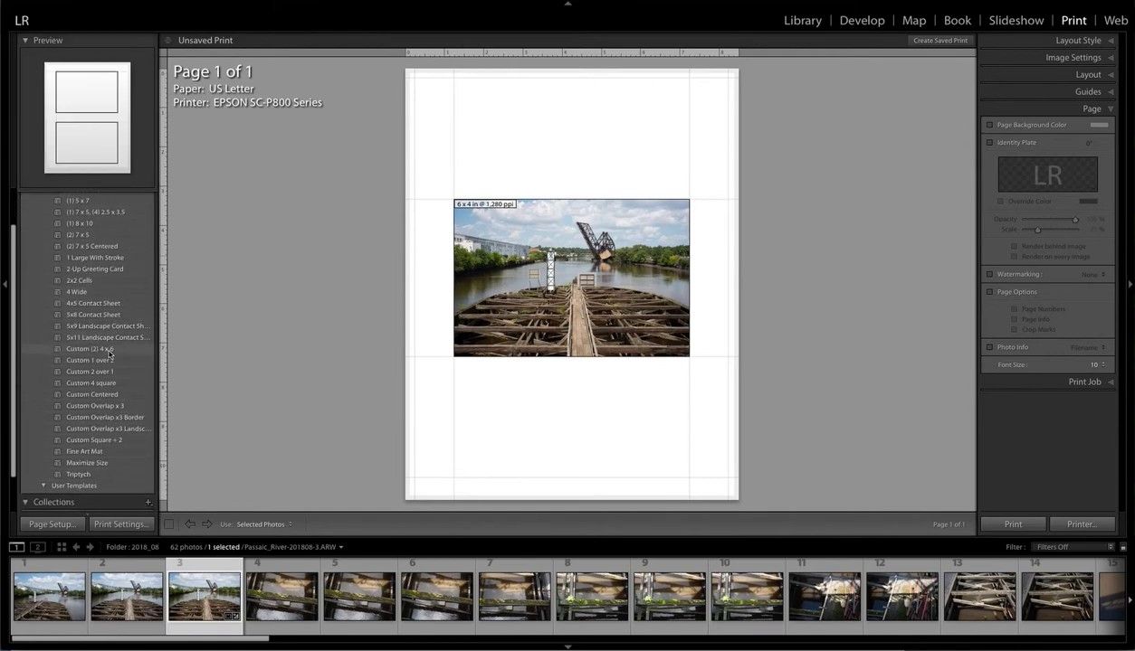
left_click(109, 462)
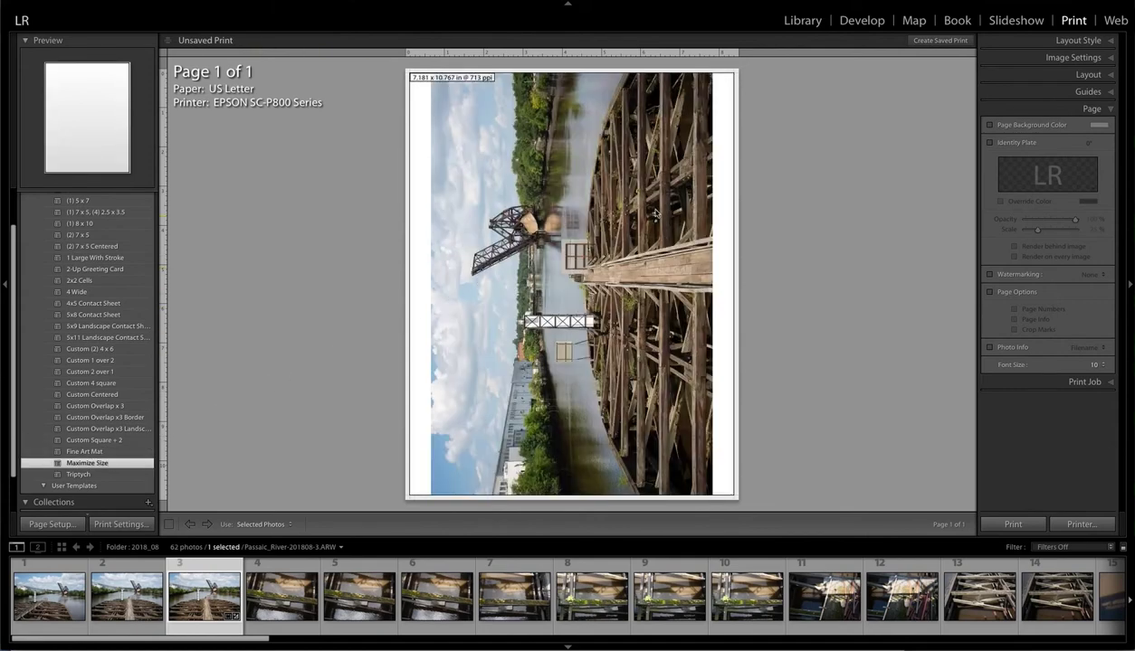
left_click(1012, 41)
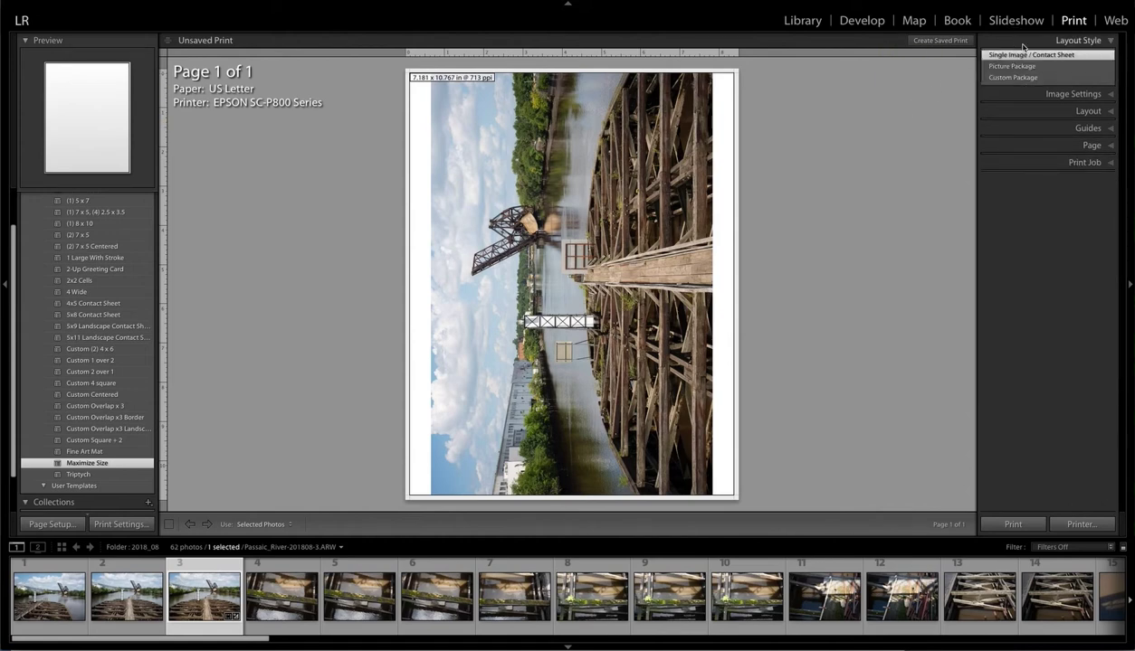
left_click(1084, 94)
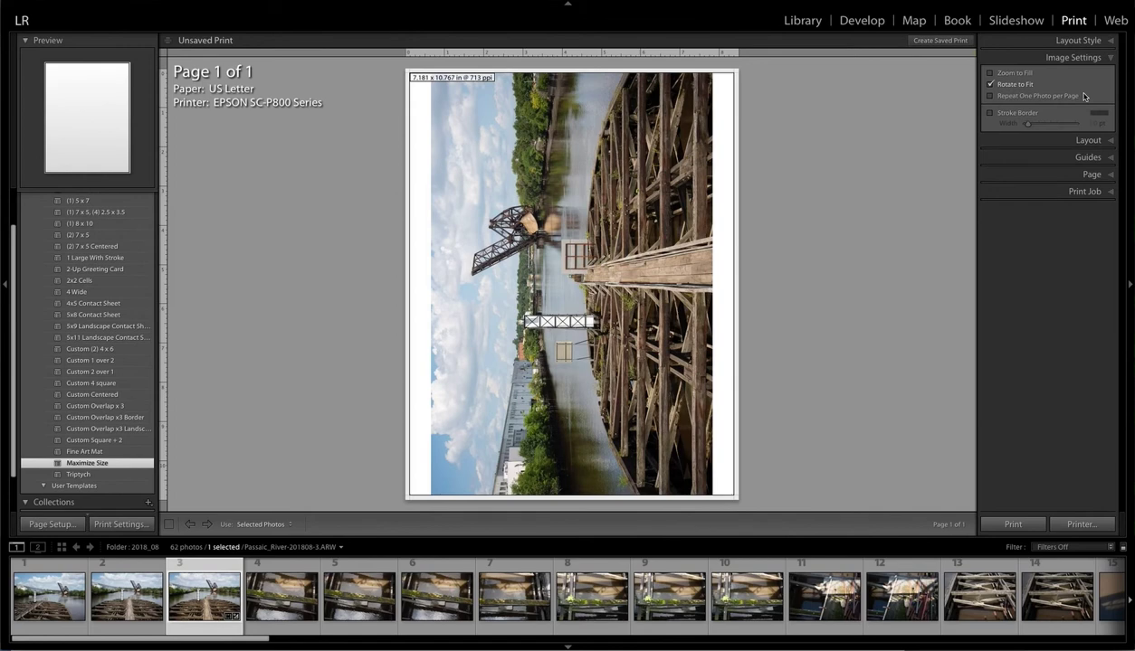
left_click(1042, 142)
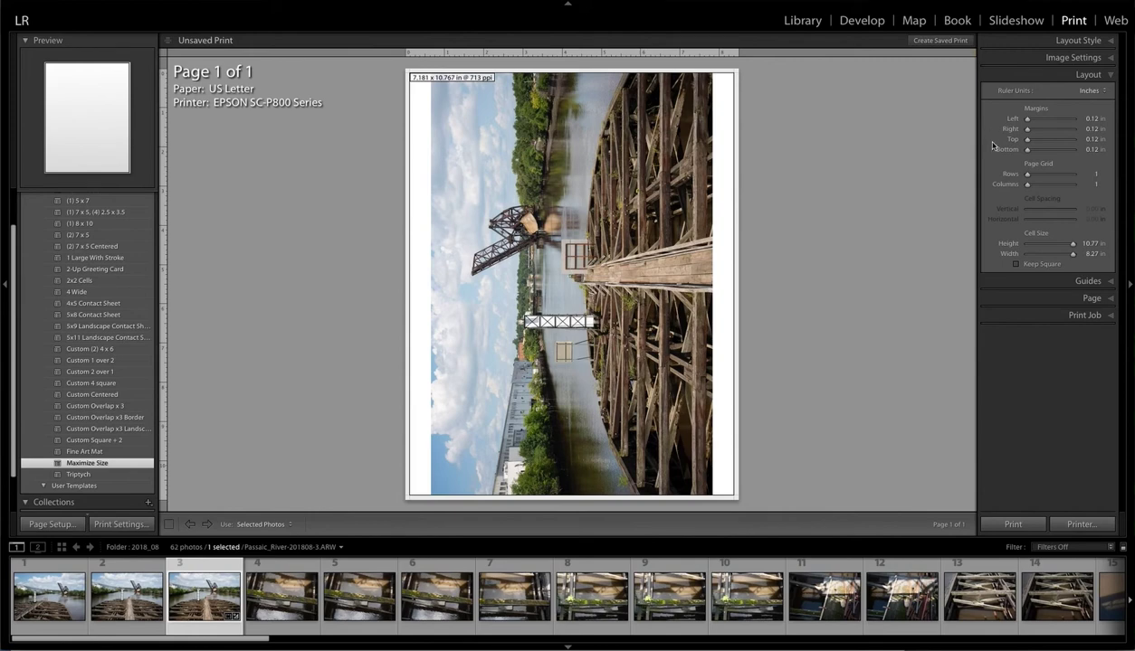
left_click(1009, 281)
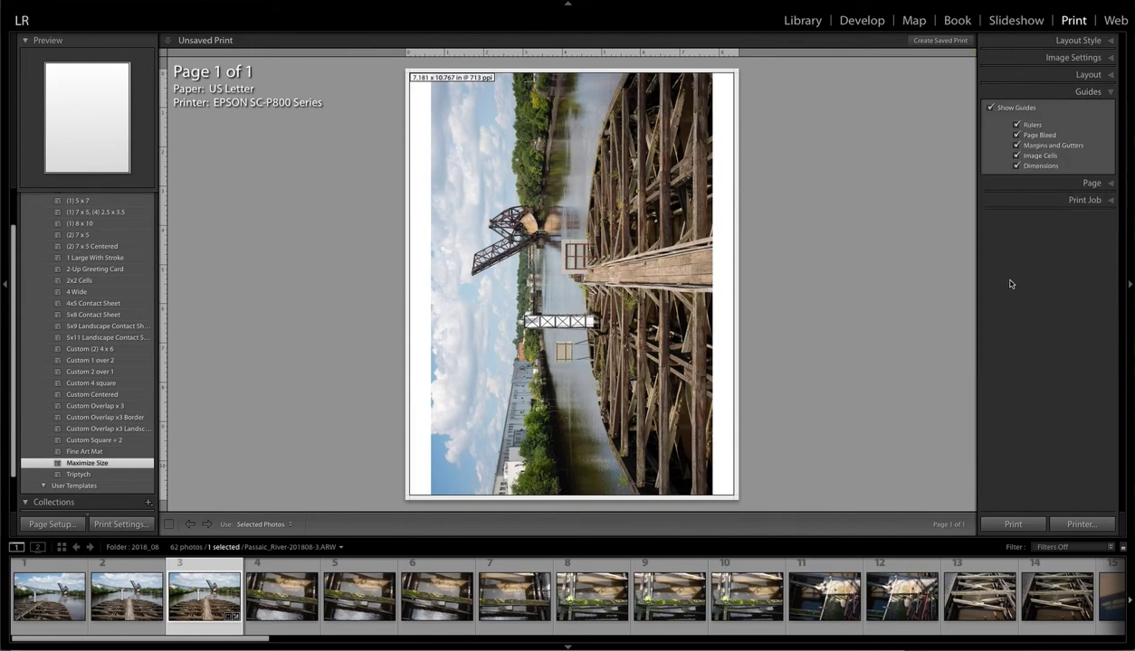
left_click(997, 182)
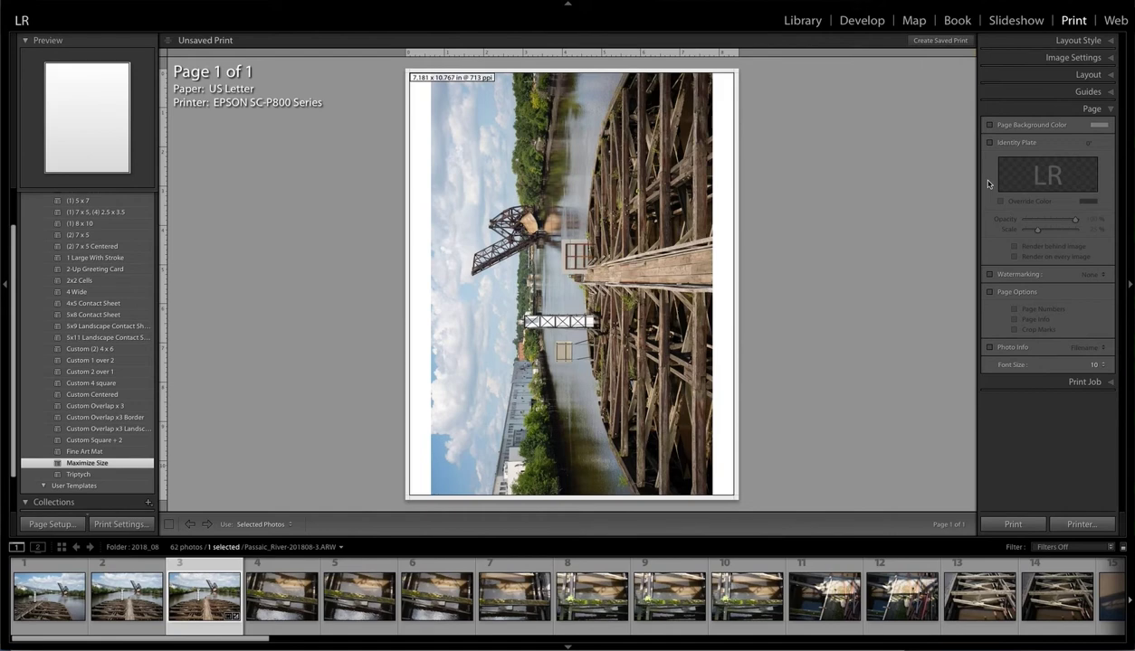
Step: Enable a 240 ppi print resolution in the Print Job panel
left_click(1019, 383)
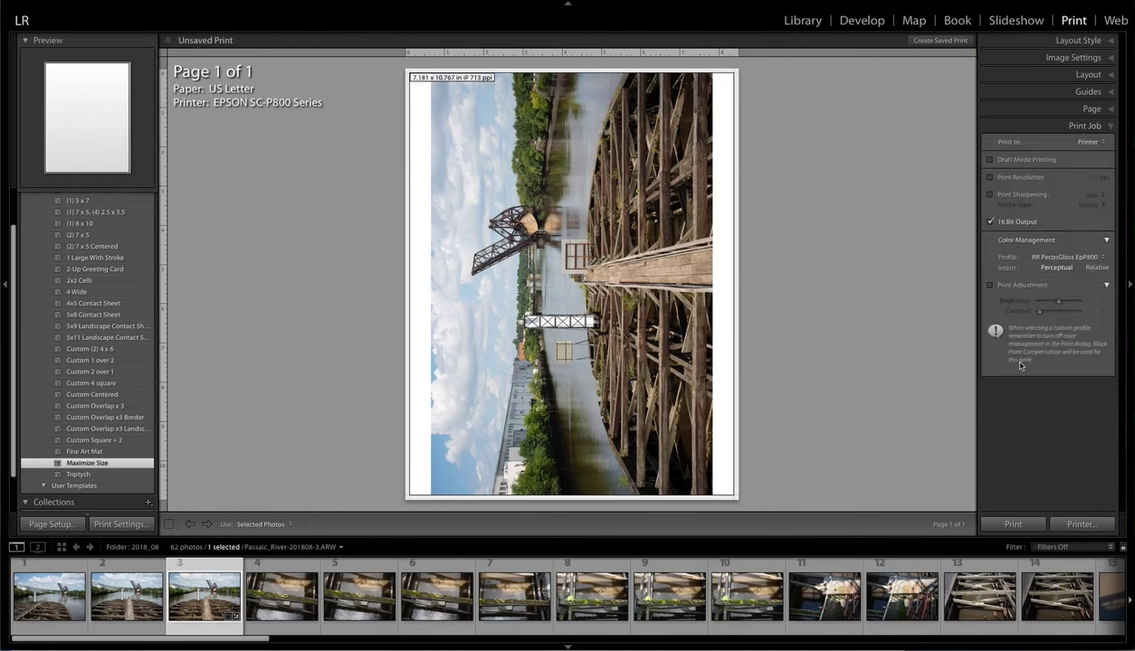
left_click(990, 178)
left_click(1053, 260)
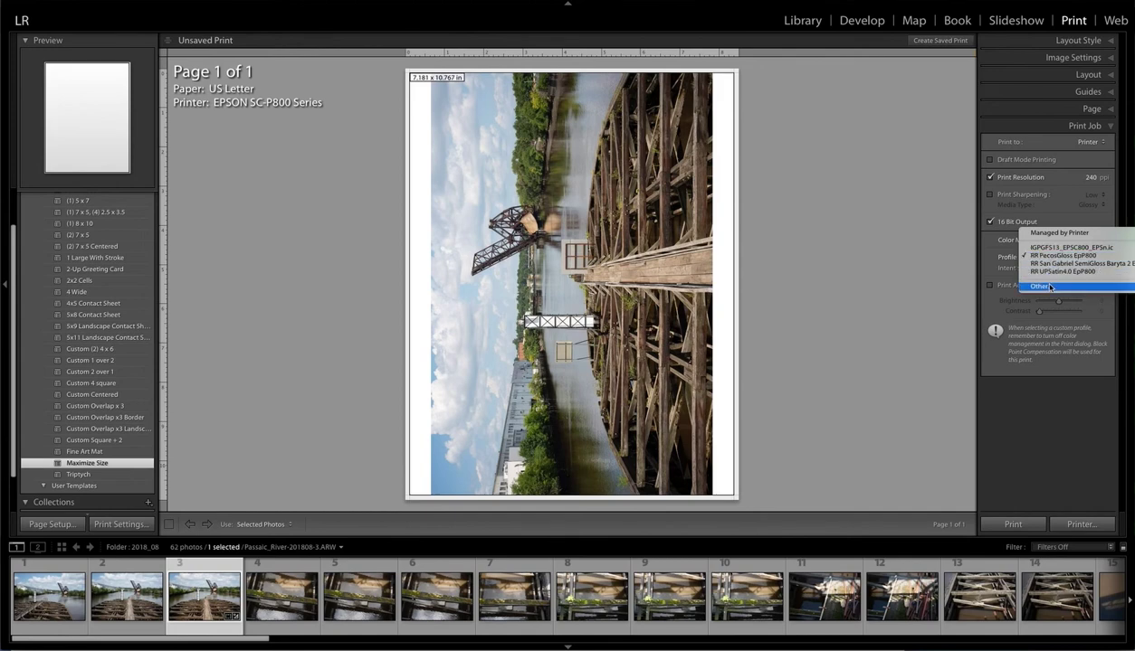
Step: Add and select the SC-P800 Ultra Premium Photo Paper Luster profile, then set intent to Relative
left_click(1050, 287)
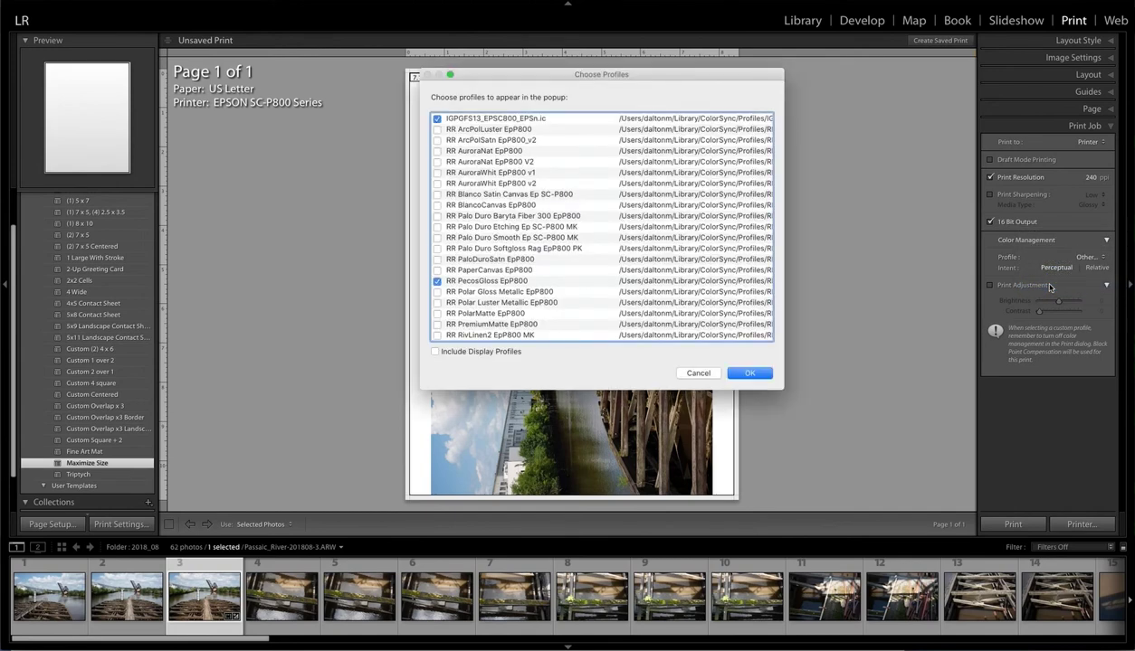
scroll(636, 256, "down", 5)
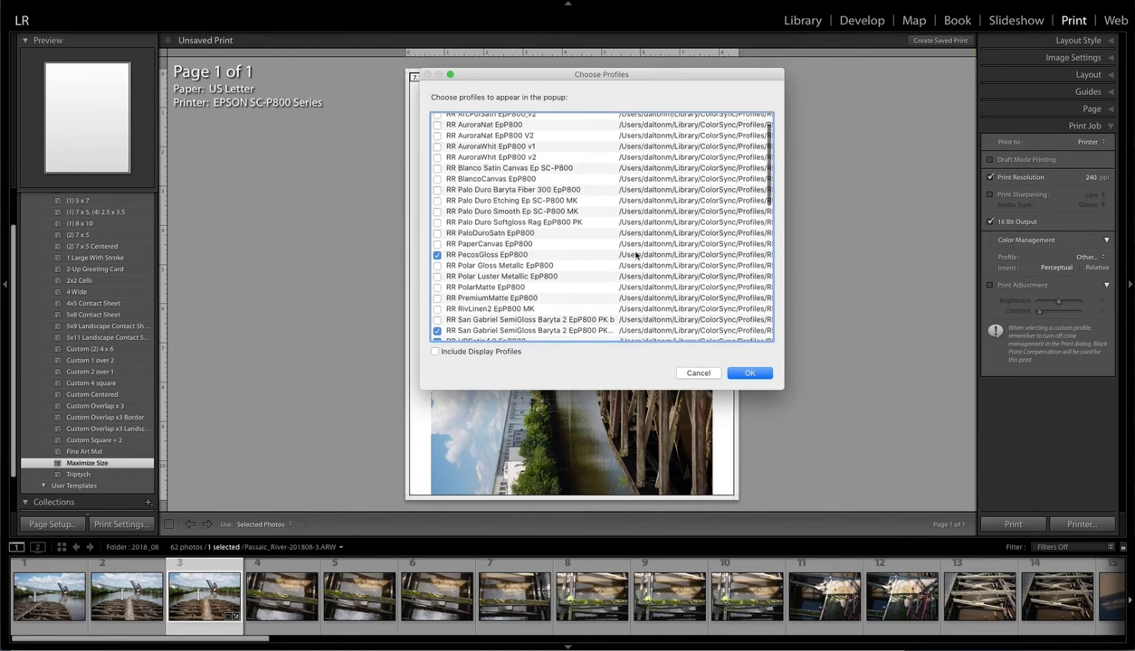
scroll(636, 256, "down", 5)
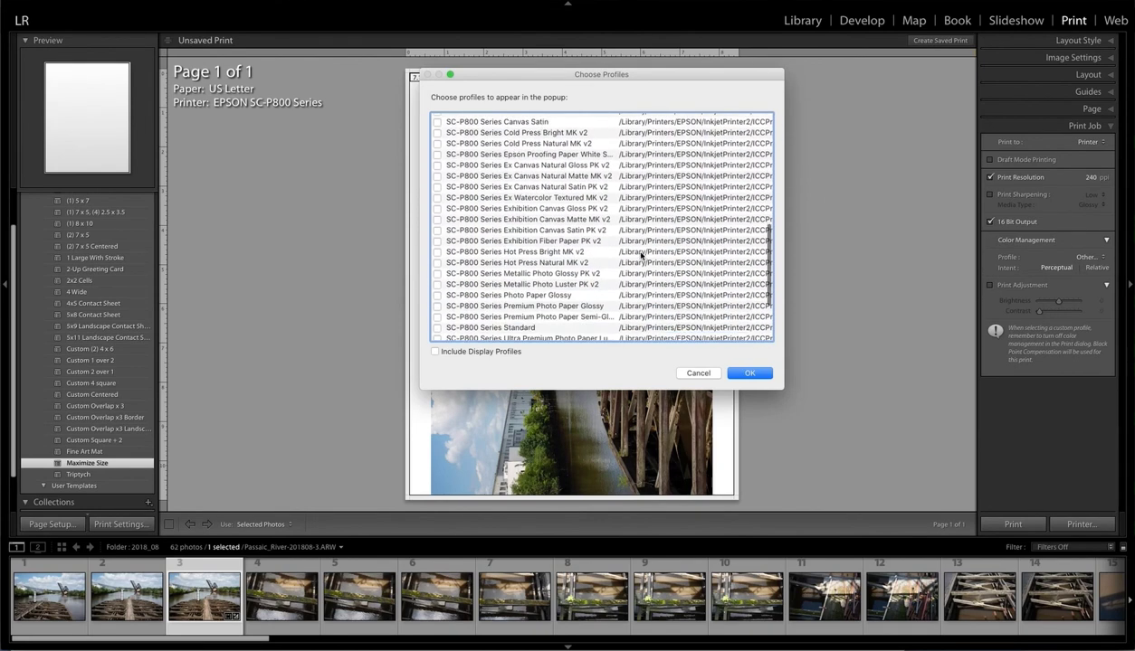
scroll(641, 256, "down", 3)
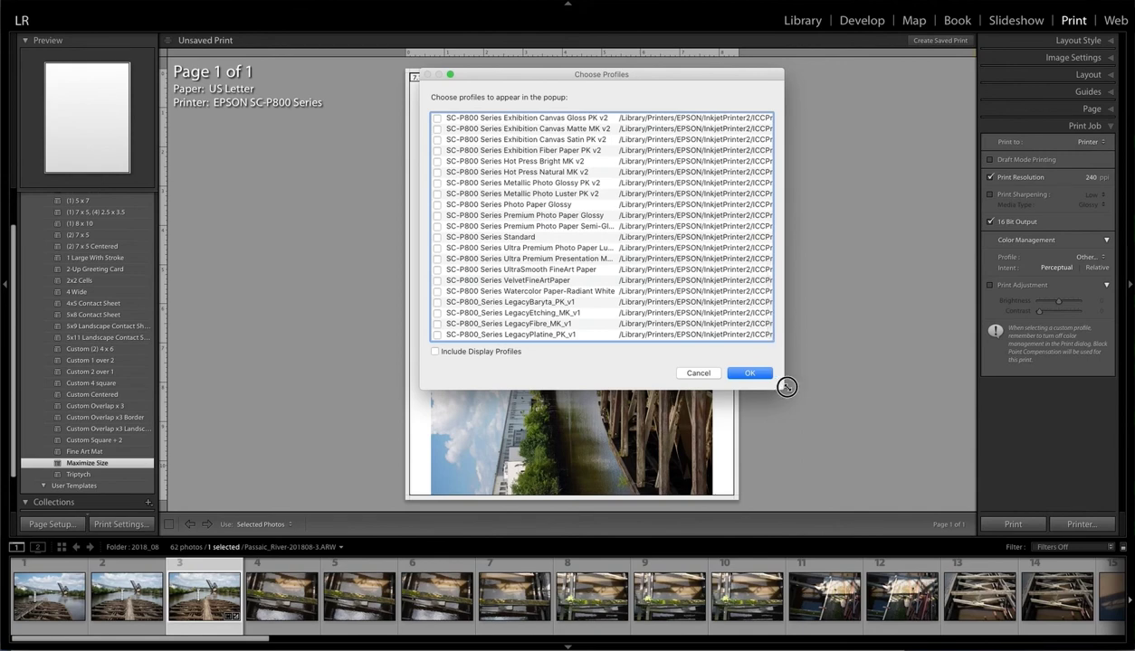
left_click_drag(783, 385, 826, 384)
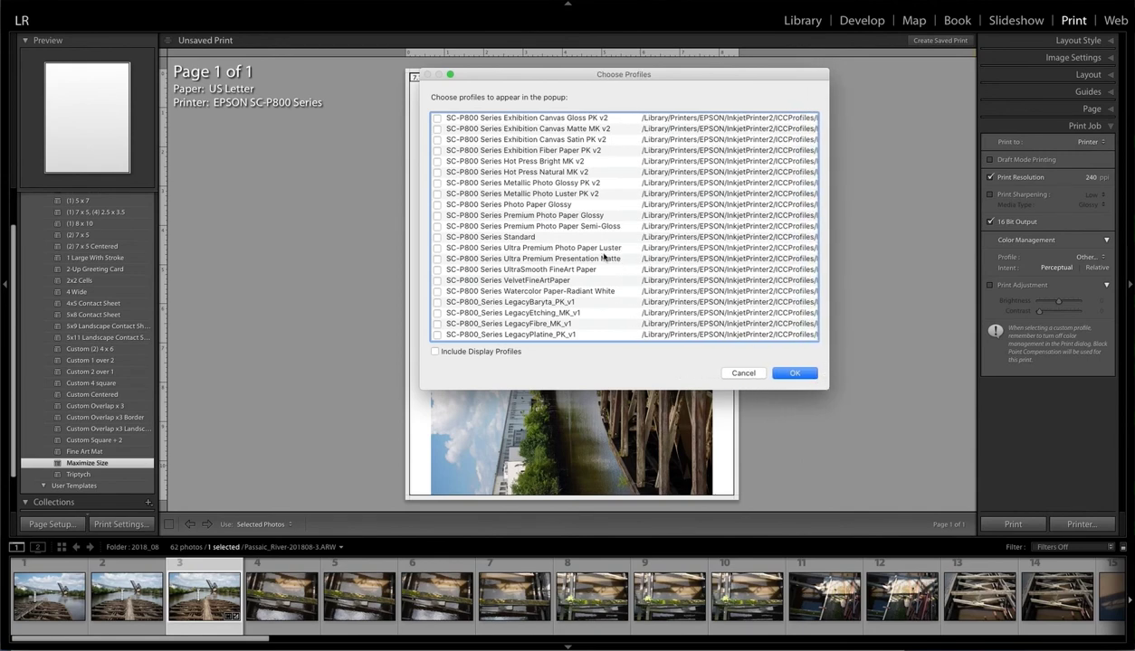
left_click(438, 249)
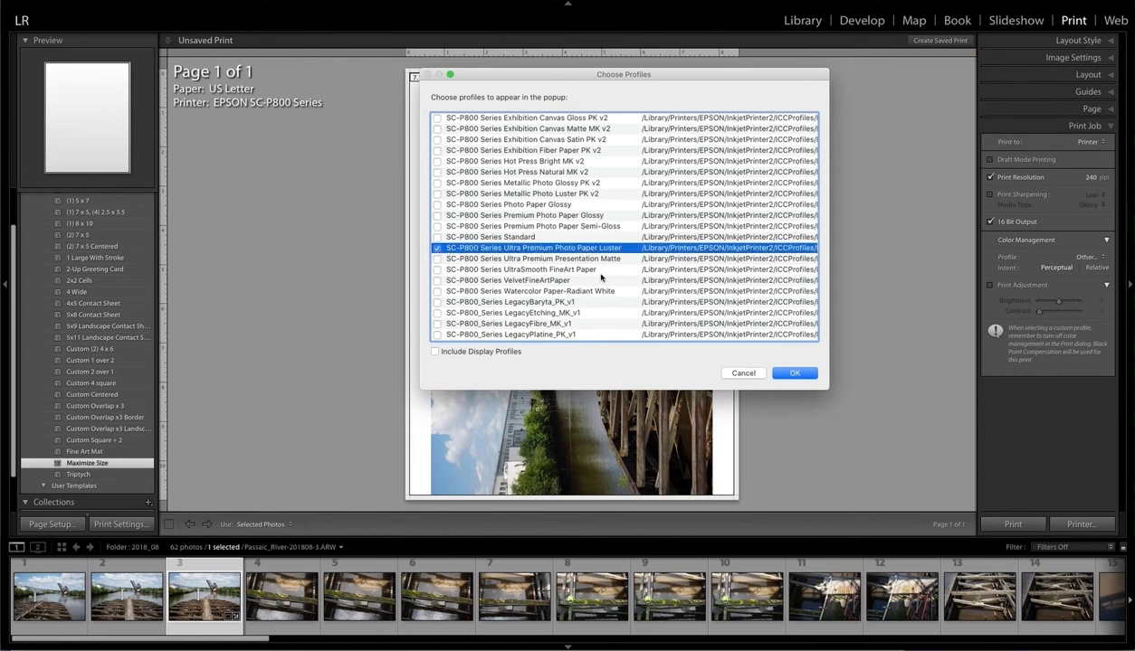
left_click(787, 373)
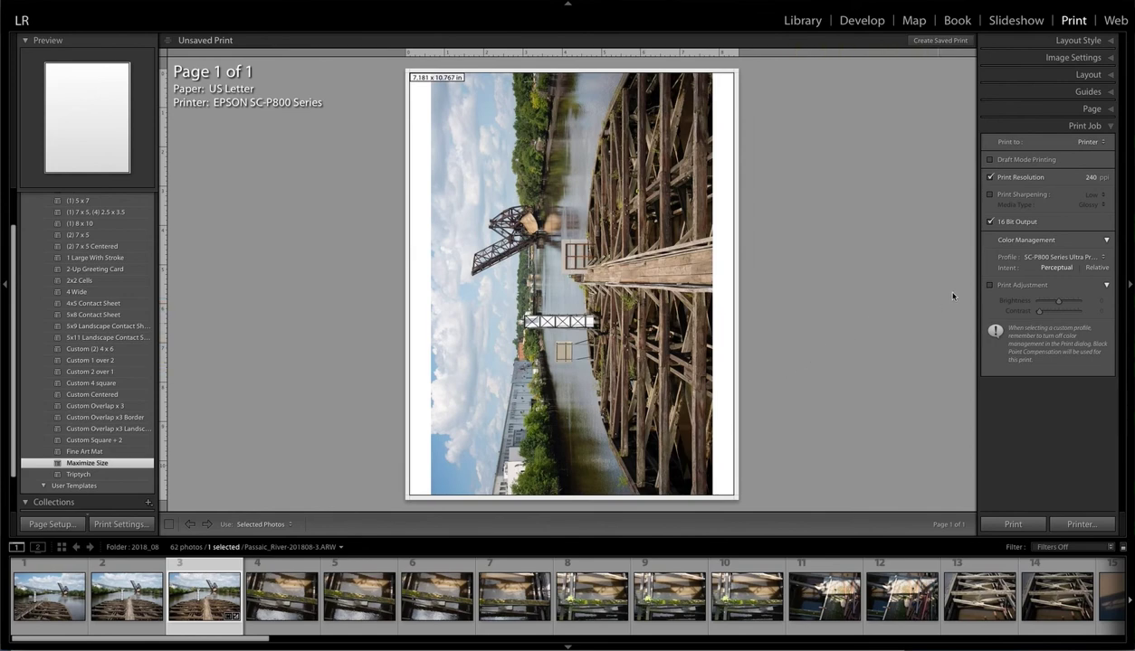
left_click(1093, 270)
Step: Set the printer's media type to Ultra Premium Photo Paper Luster and print to the SC-P800
left_click(1078, 526)
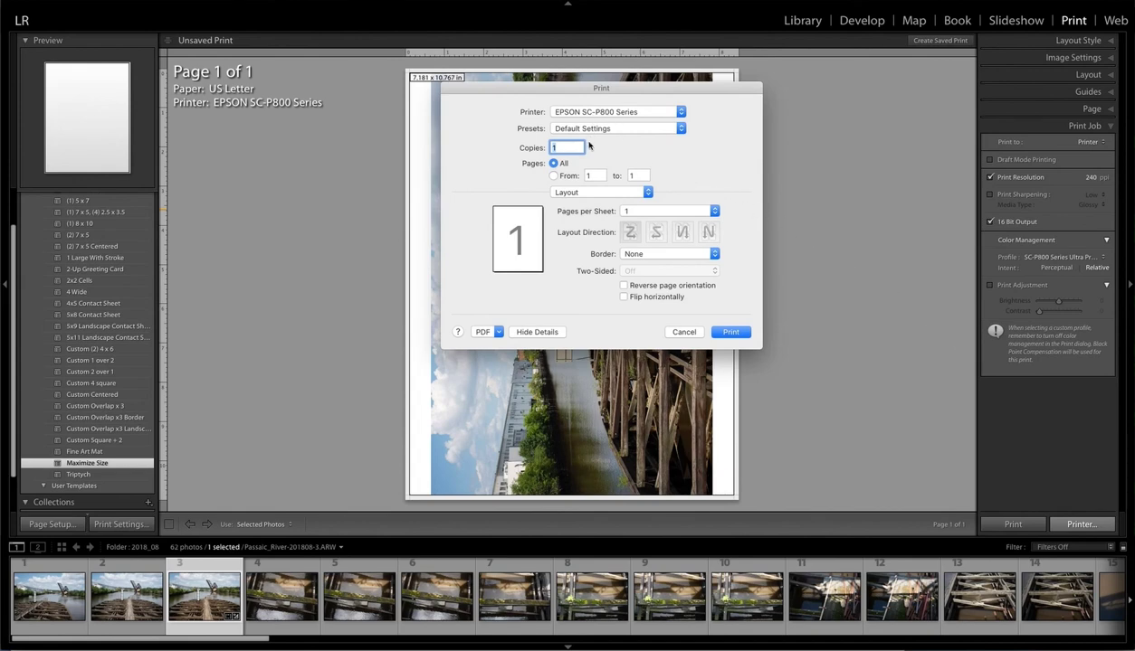
left_click(589, 193)
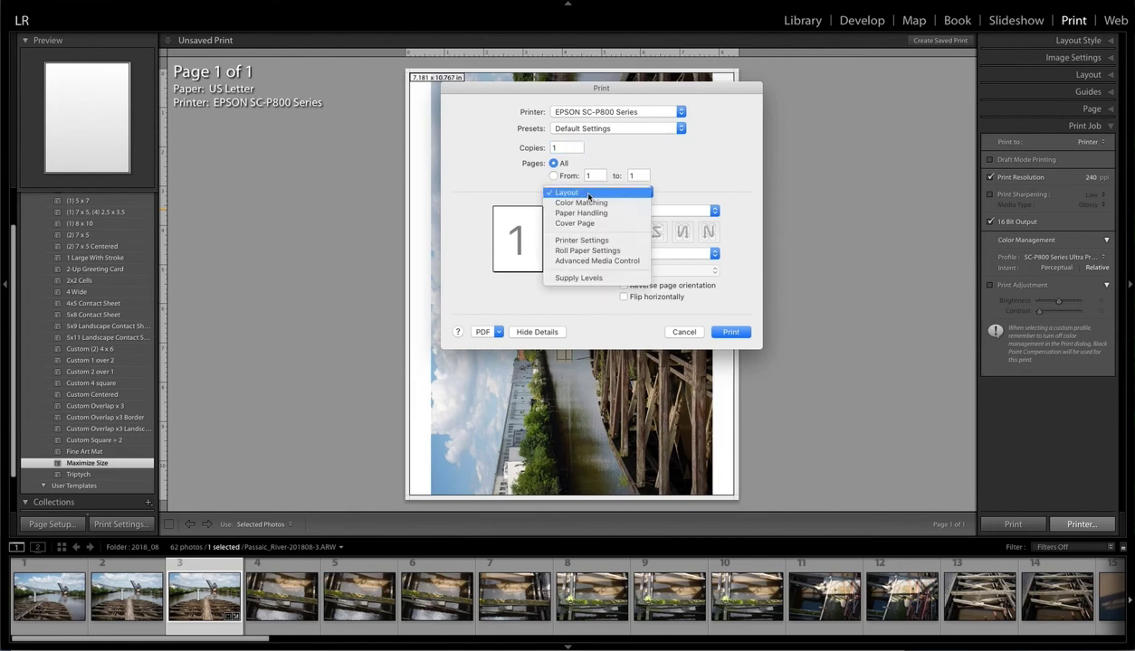
left_click(619, 241)
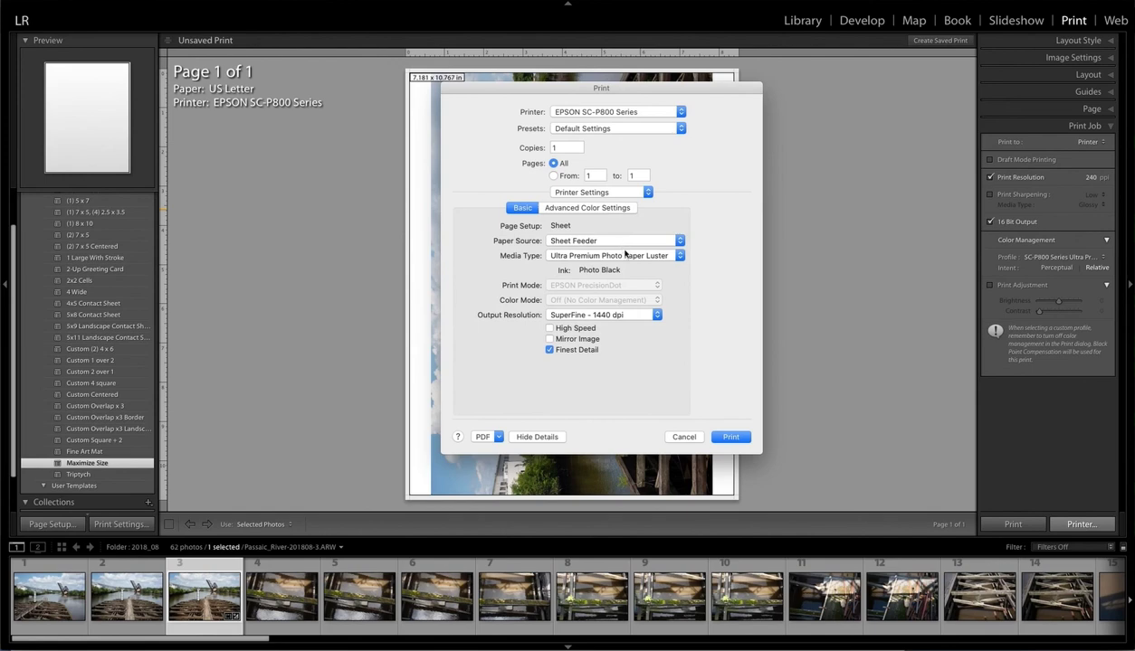
left_click(623, 255)
mouse_move(624, 256)
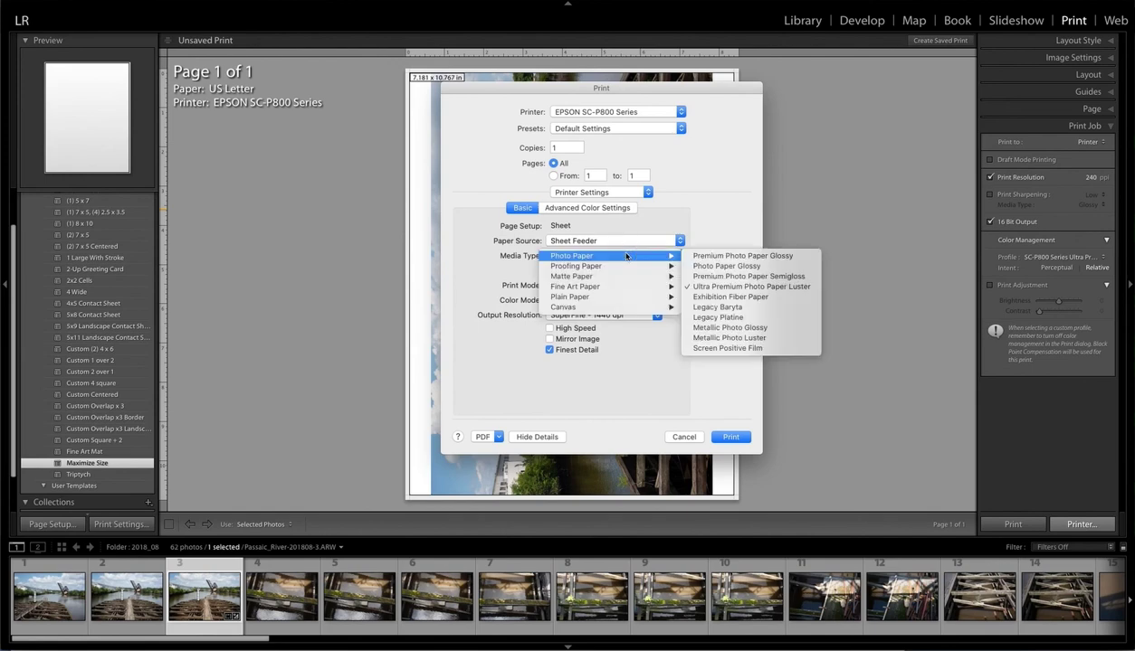
left_click(809, 286)
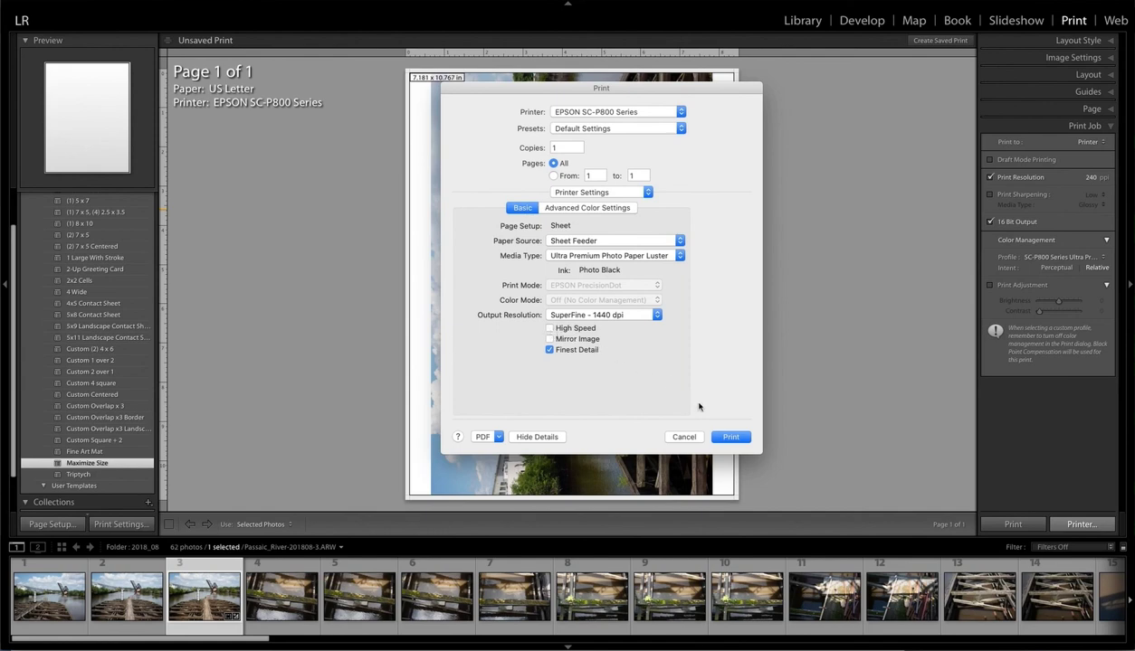
left_click(730, 438)
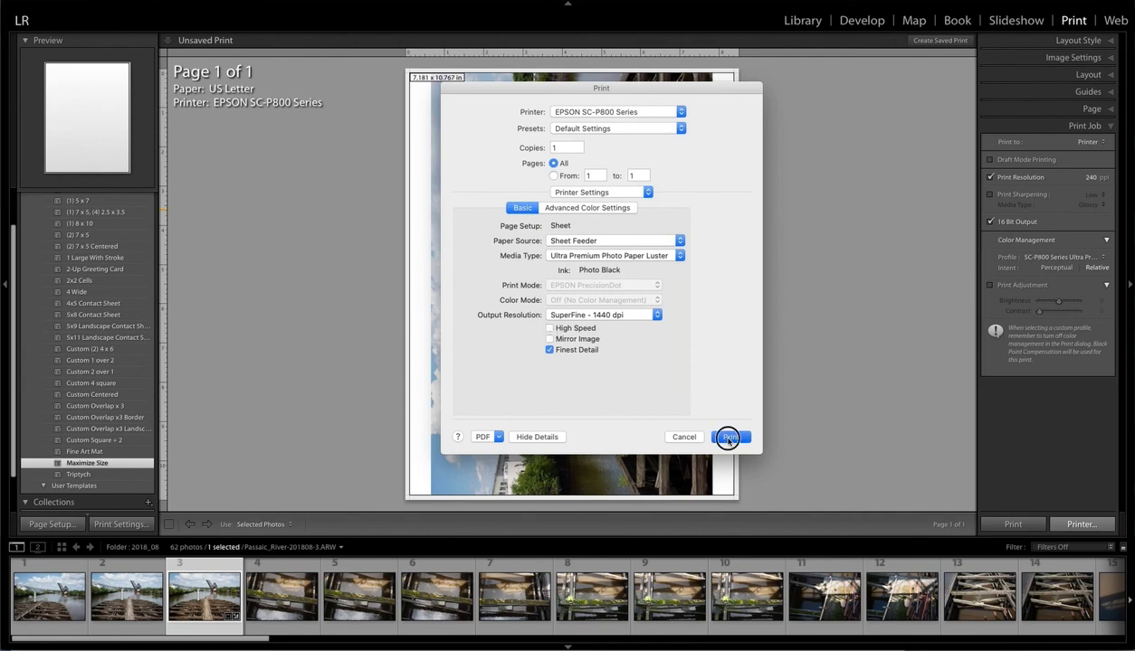